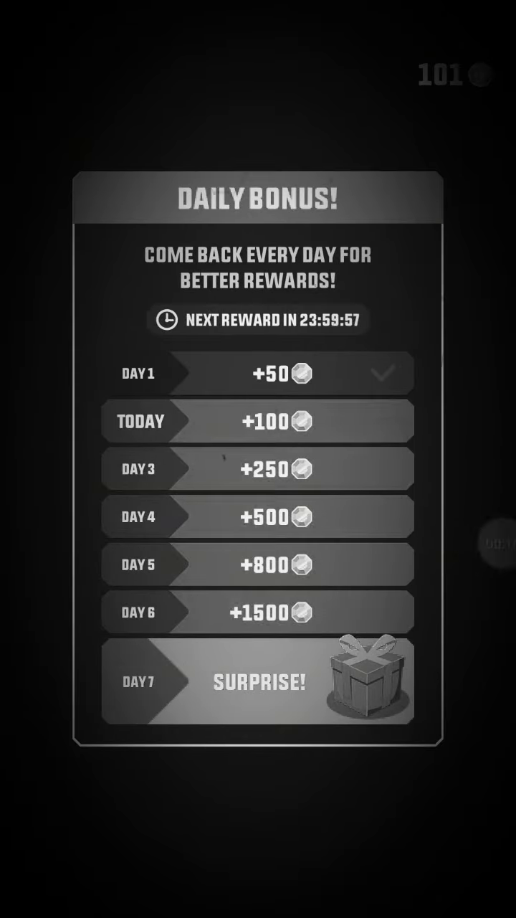
# - Collect today's +100 daily bonus, bringing the balance to 201, and close the dialog
pyautogui.click(258, 421)
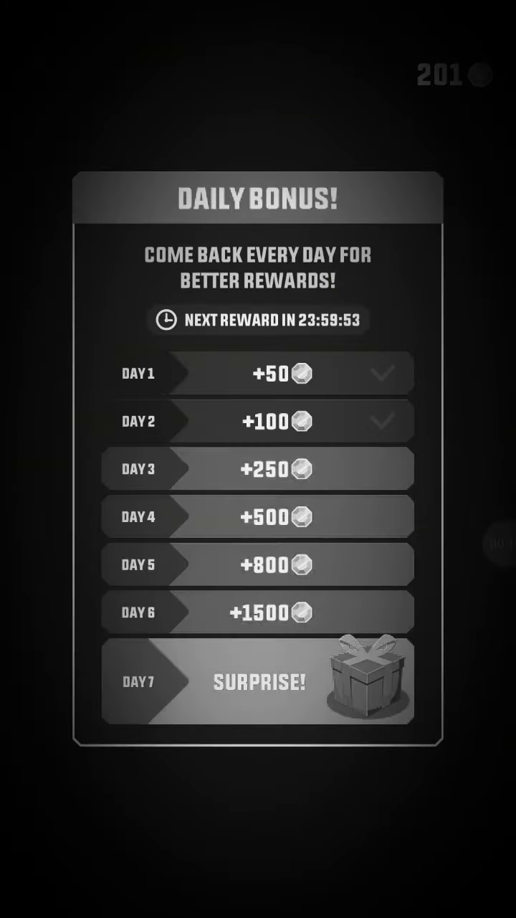
pyautogui.click(251, 771)
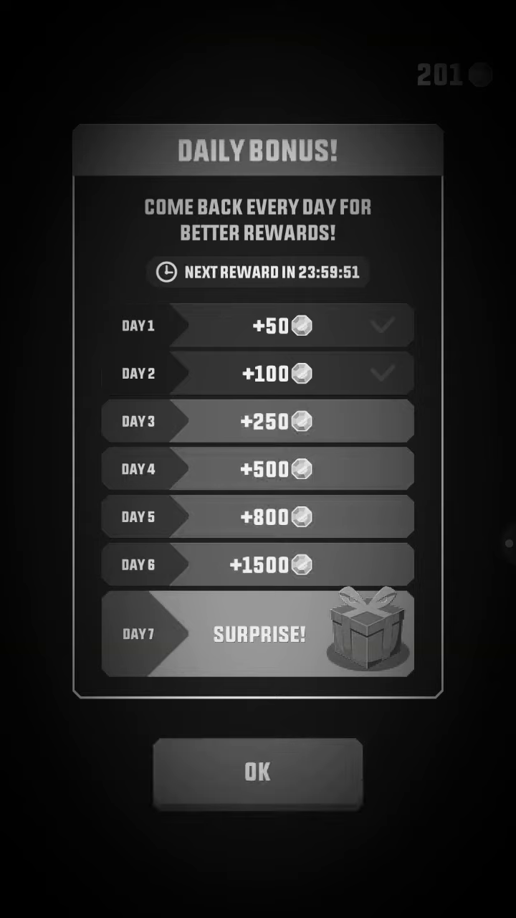
pyautogui.click(508, 543)
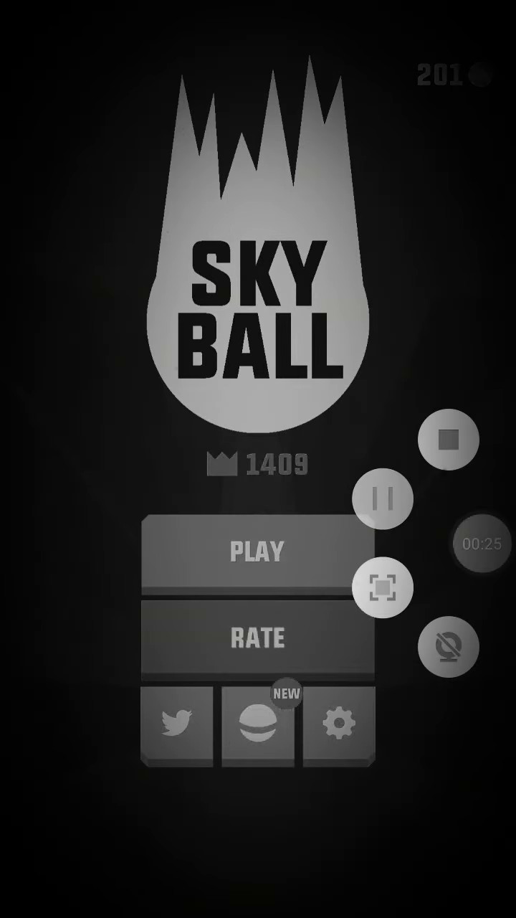
# - Start a run and steer the ball left and right along the track, ending at 551 points
pyautogui.click(258, 215)
pyautogui.click(258, 551)
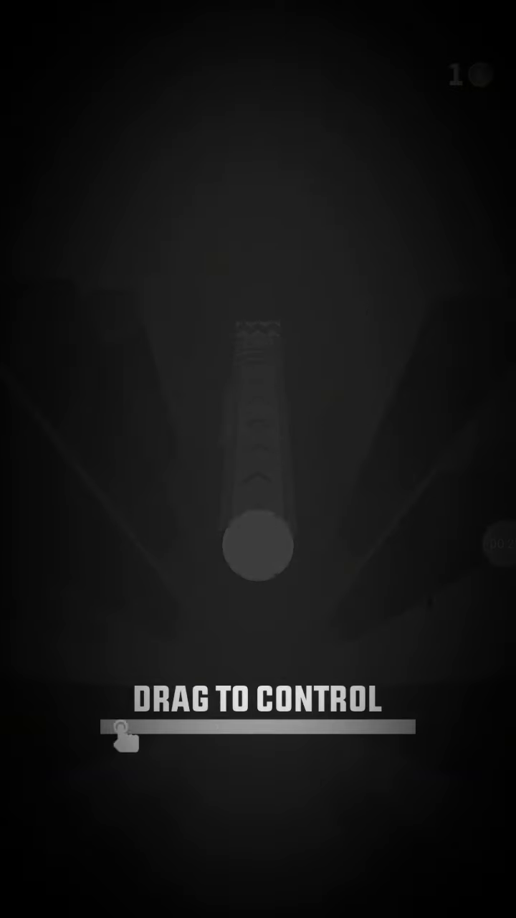
pyautogui.moveTo(273, 728); pyautogui.dragTo(215, 728)
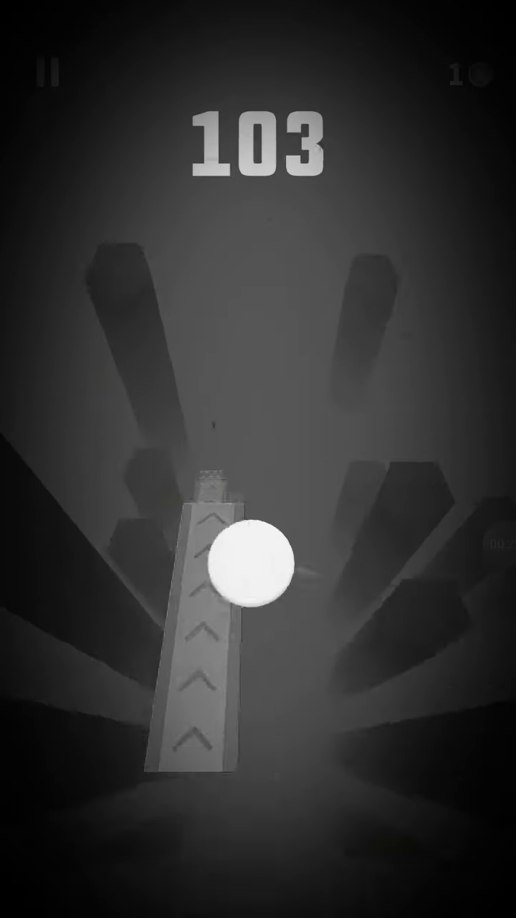
pyautogui.moveTo(258, 728); pyautogui.dragTo(201, 728)
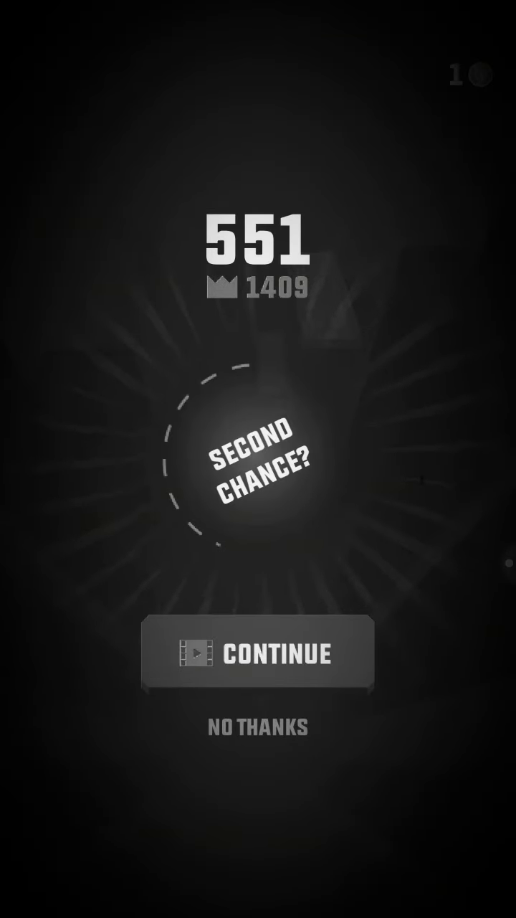
# - Decline the second chance and restart to begin a fresh run
pyautogui.click(258, 727)
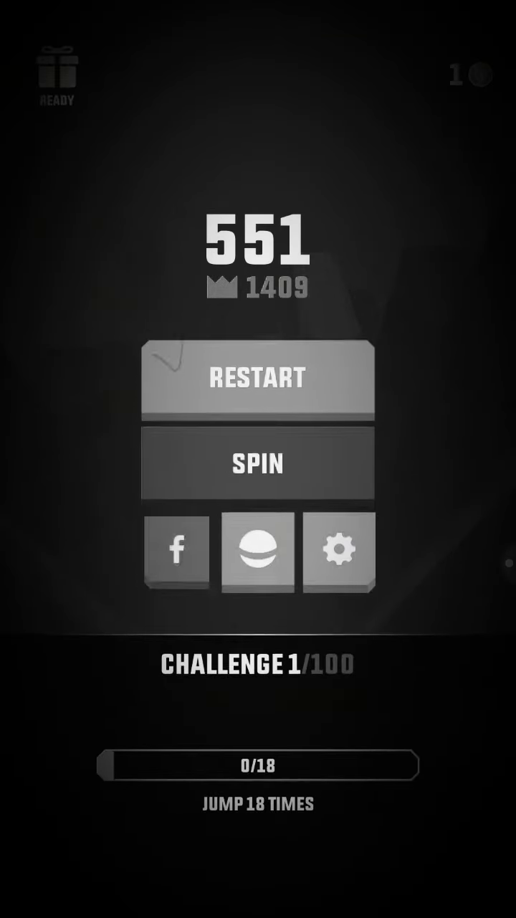
pyautogui.click(258, 377)
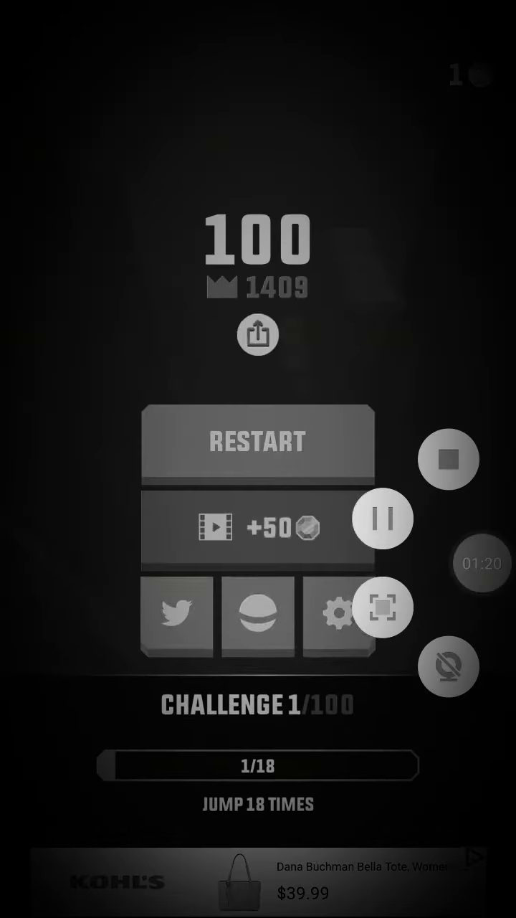
pyautogui.click(258, 440)
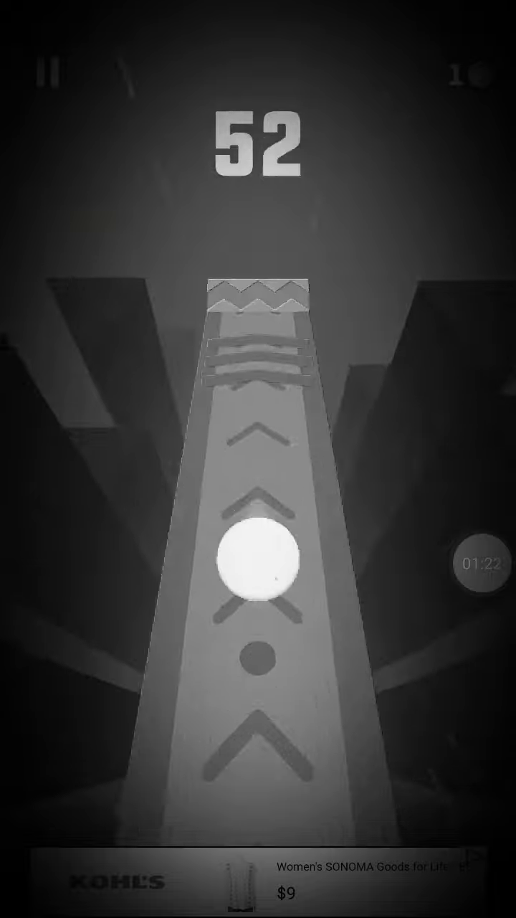